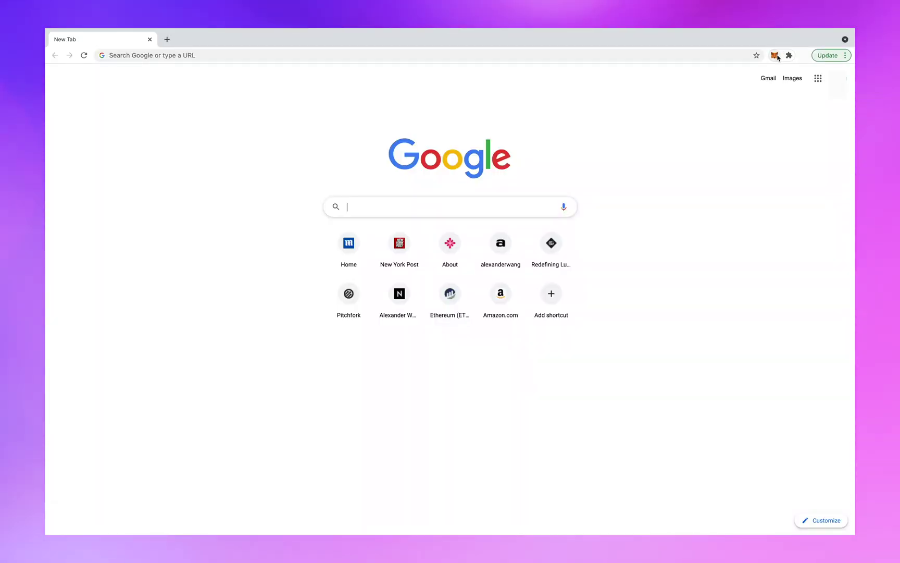
Unlock the MetaMask wallet with the account password and dismiss the What's new notice
{"action": "left_click", "coordinate": [776, 55]}
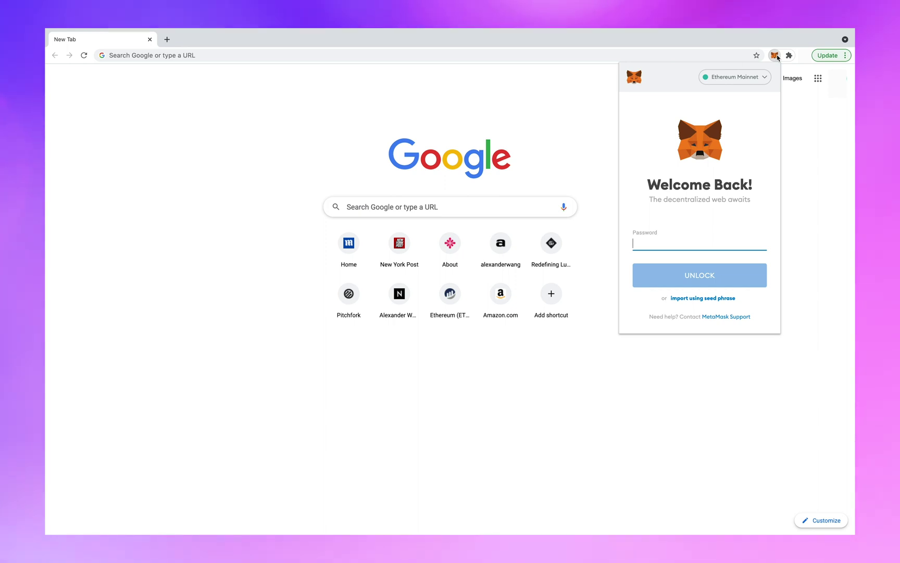
{"action": "type", "text": "••"}
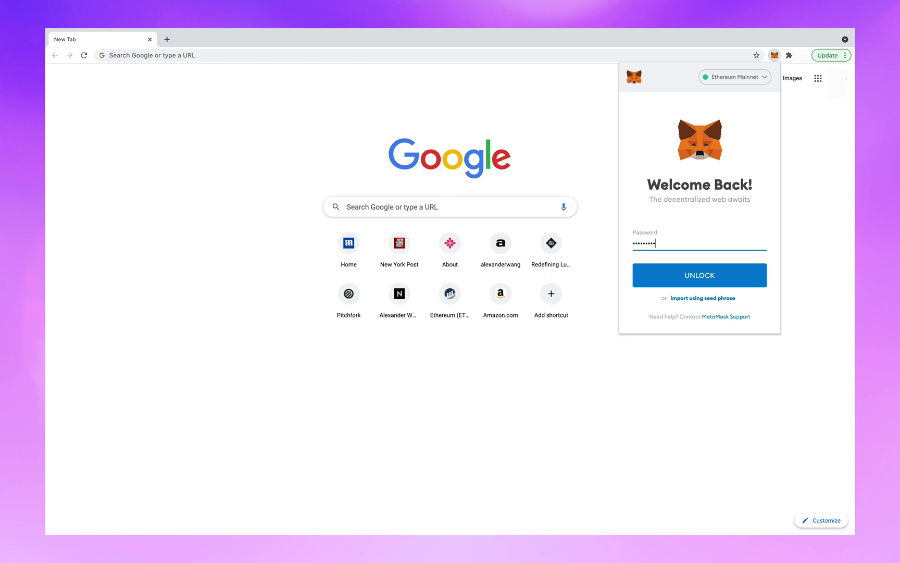
{"action": "type", "text": "••••••"}
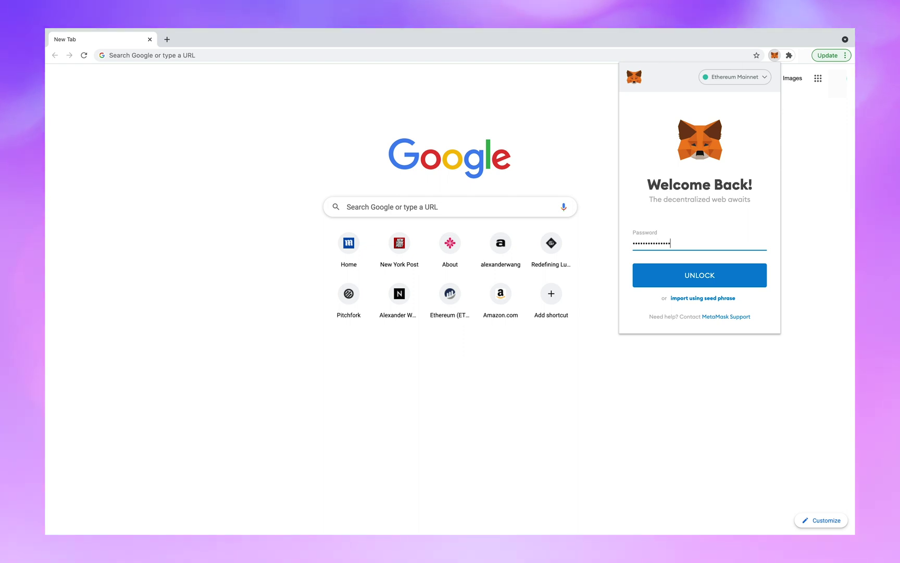
{"action": "type", "text": "••••••"}
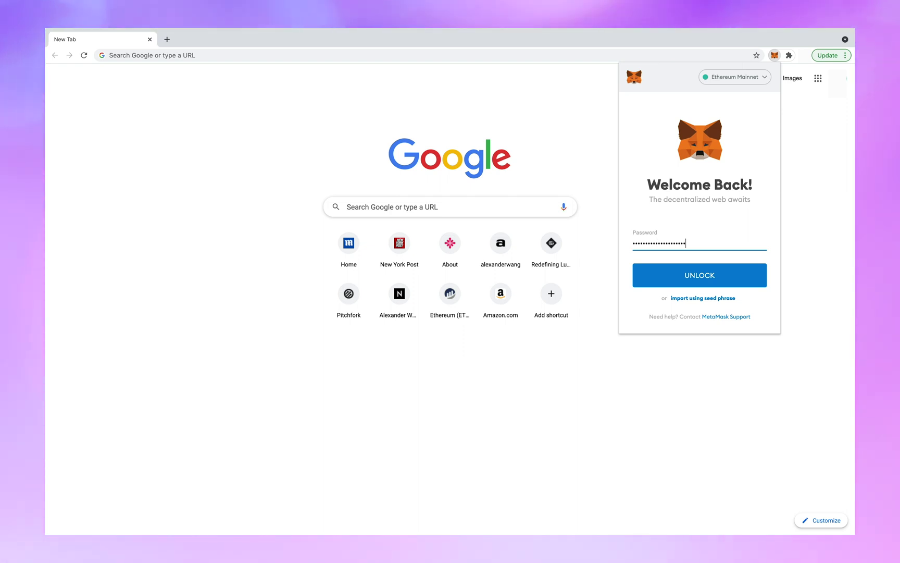
{"action": "type", "text": "••••"}
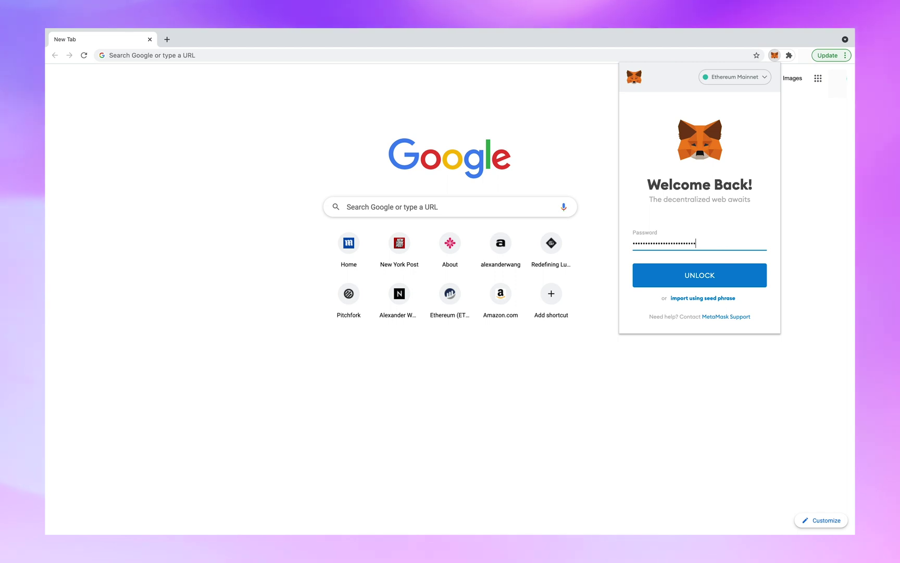
{"action": "left_click", "coordinate": [722, 276]}
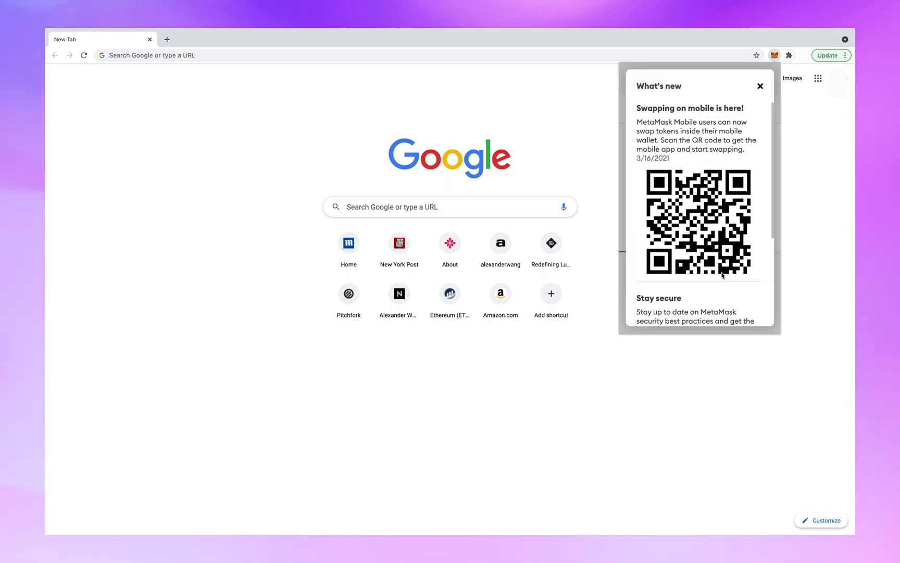
{"action": "left_click", "coordinate": [761, 87]}
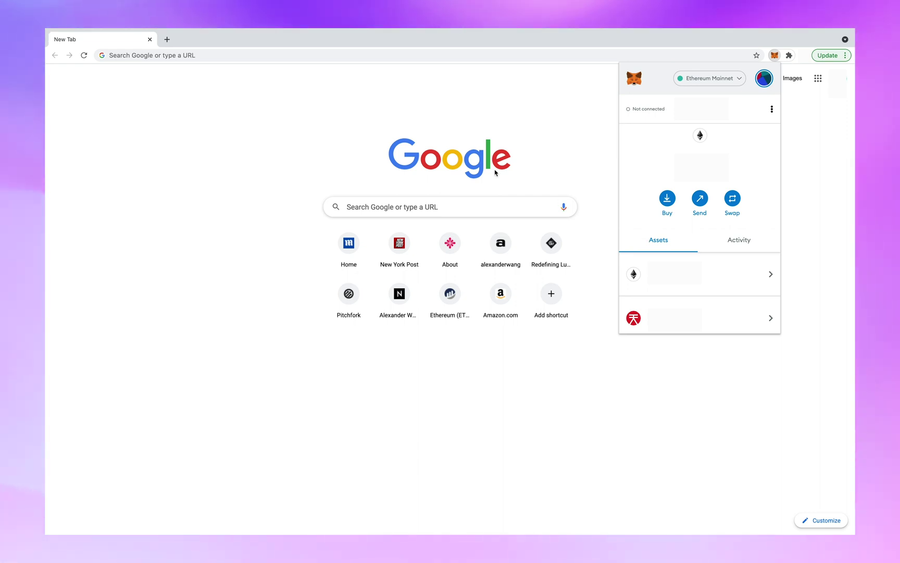
Search Google for 'polkadot js apps plug-in' and get the polkadot{.js} extension for Chrome
{"action": "left_click", "coordinate": [414, 206]}
{"action": "type", "text": "polka"}
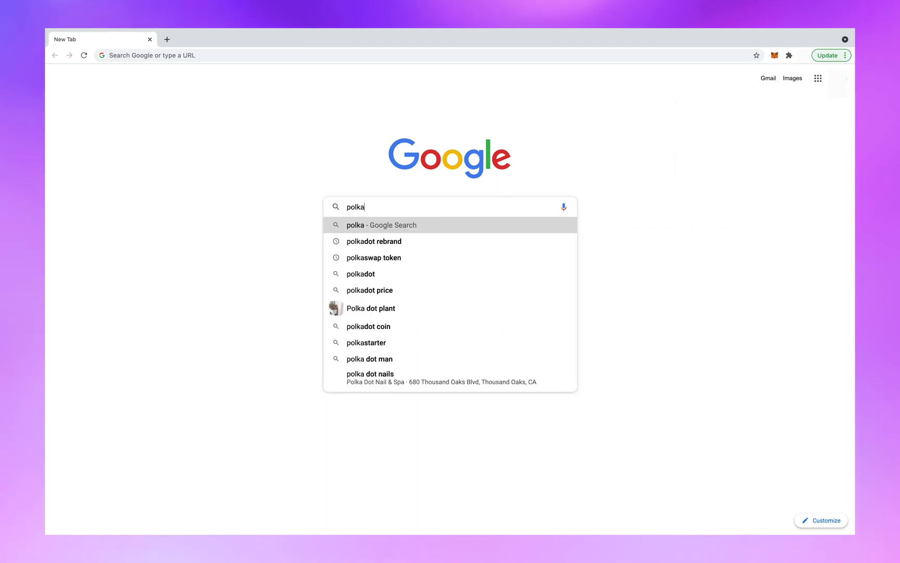
{"action": "type", "text": "dot js apps p"}
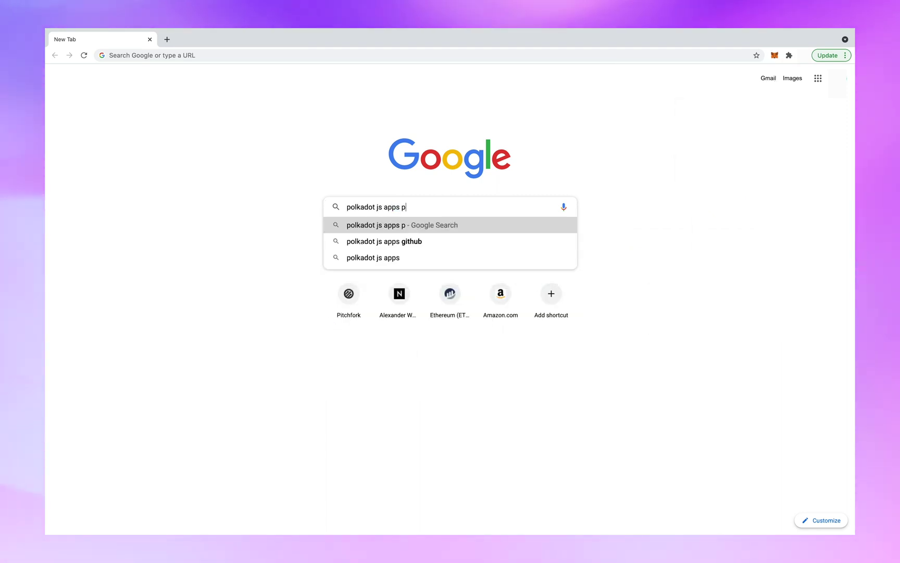
{"action": "type", "text": "lug-in"}
{"action": "key", "text": "Return"}
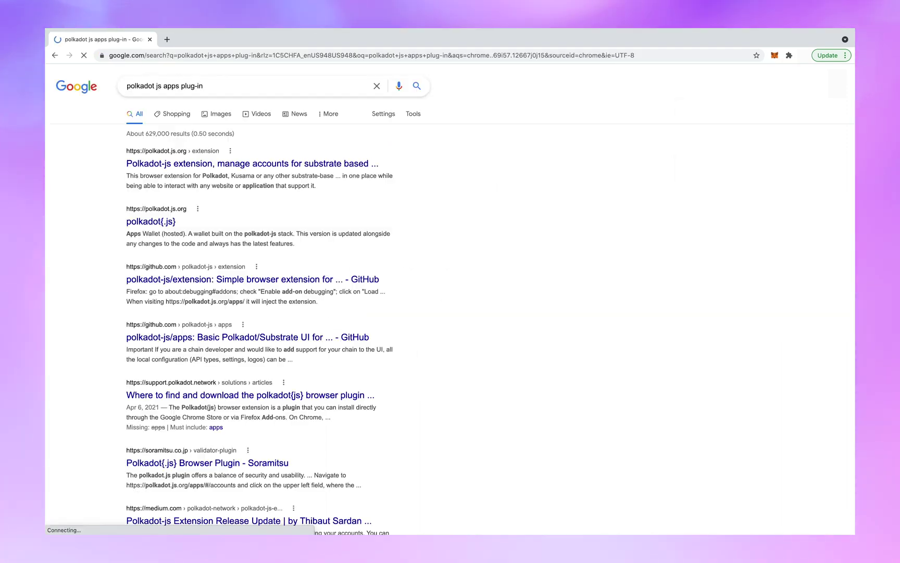
{"action": "left_click", "coordinate": [302, 171]}
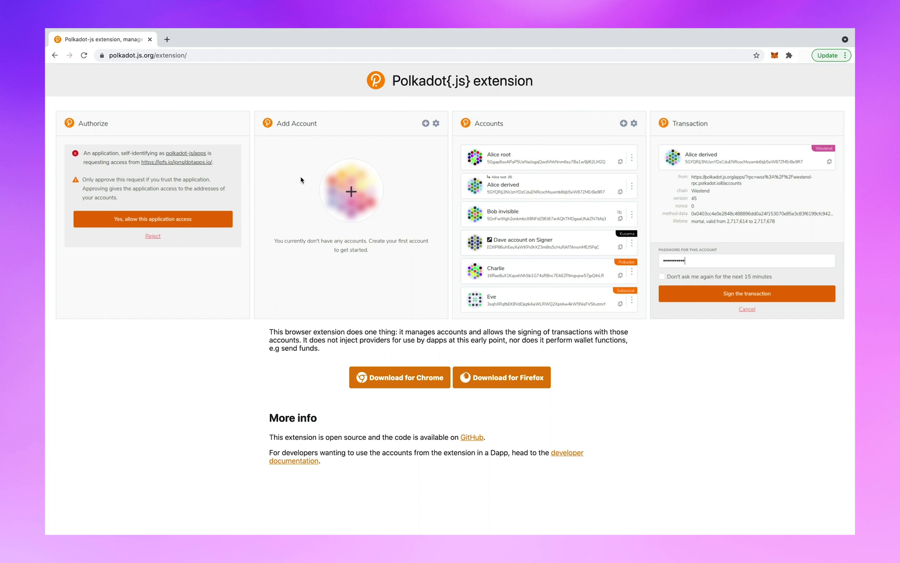
{"action": "left_click", "coordinate": [412, 382]}
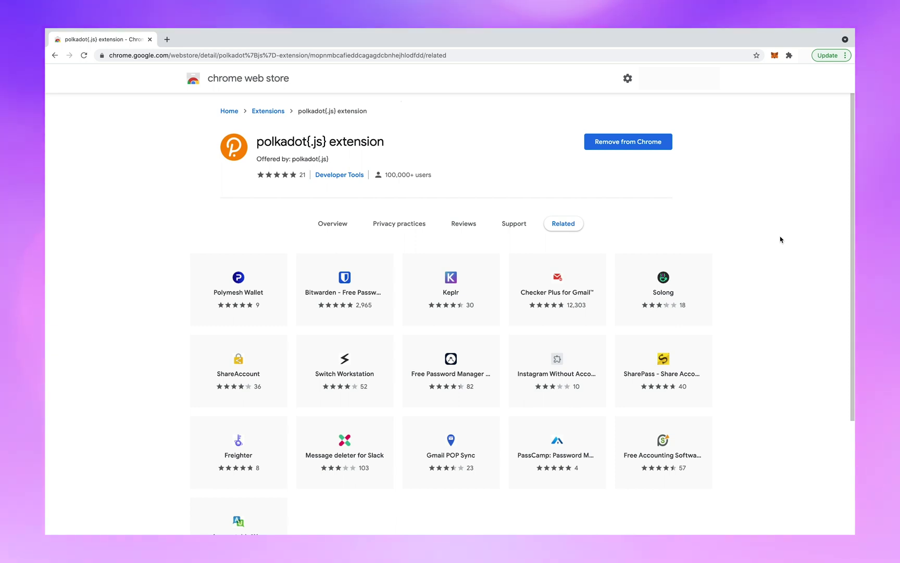
Pin the polkadot{.js} extension to the Chrome toolbar and open its welcome notes
{"action": "left_click", "coordinate": [789, 55]}
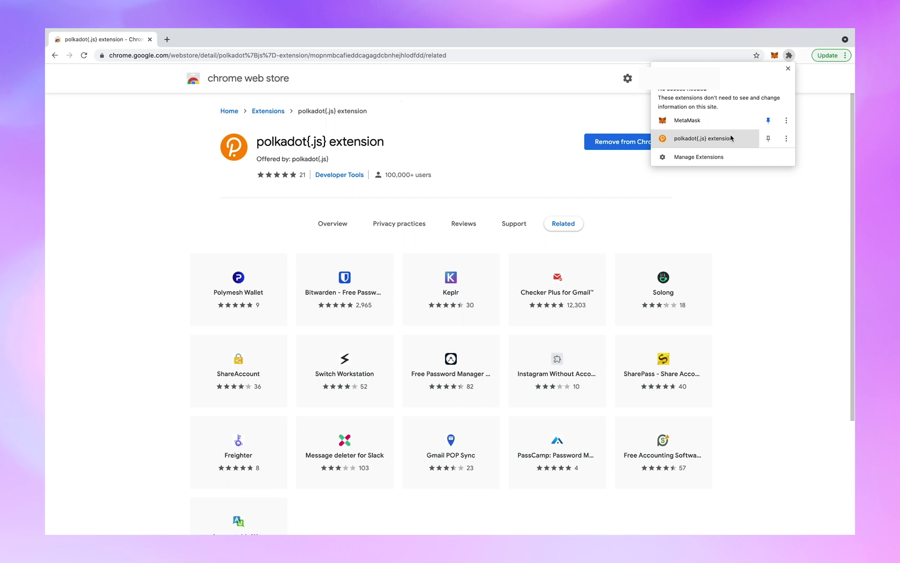
{"action": "left_click", "coordinate": [767, 139]}
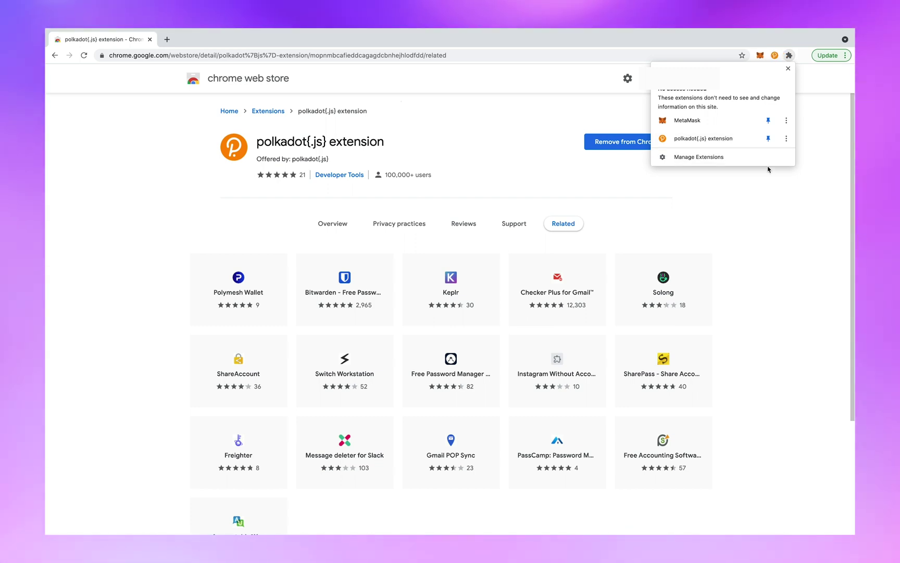
{"action": "left_click", "coordinate": [787, 68]}
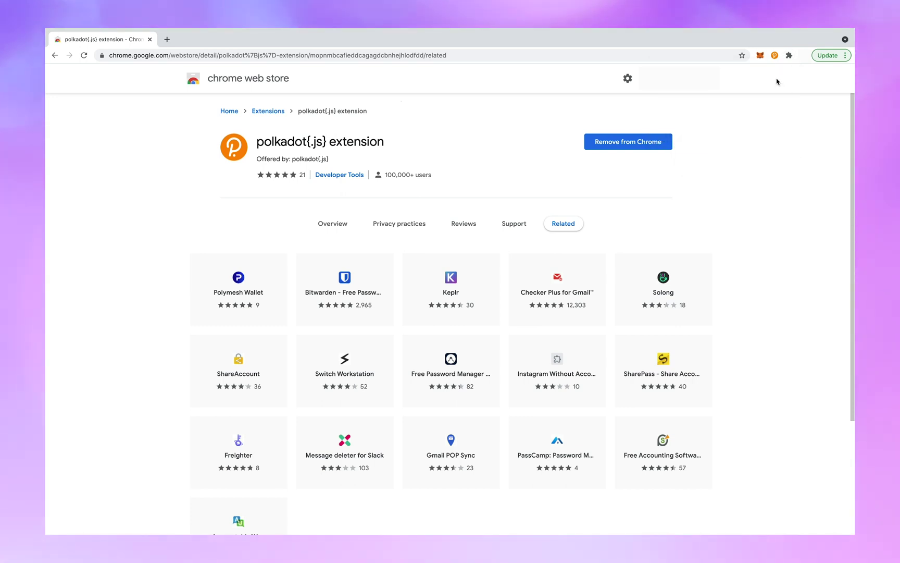
{"action": "left_click", "coordinate": [775, 57]}
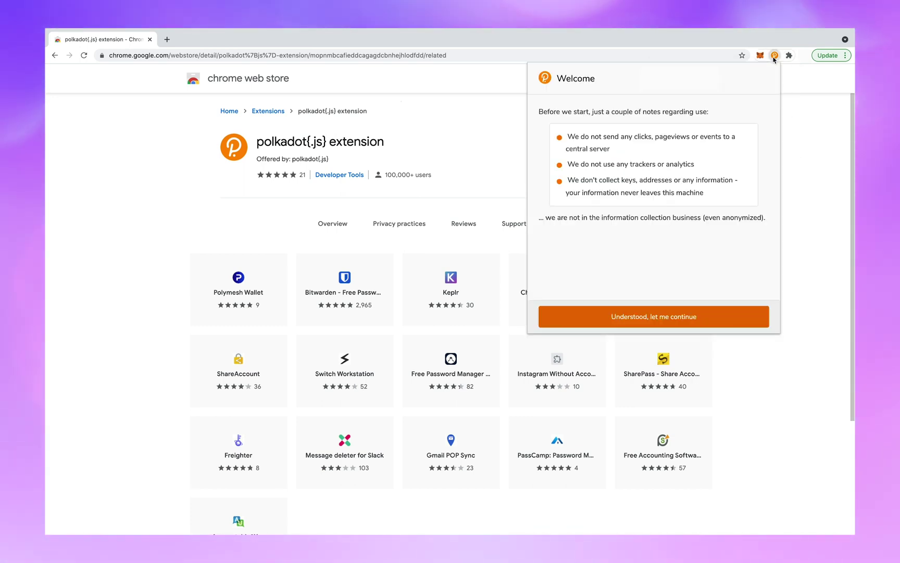
Accept the privacy notes, start a new account, and confirm the mnemonic seed is saved
{"action": "left_click", "coordinate": [671, 320]}
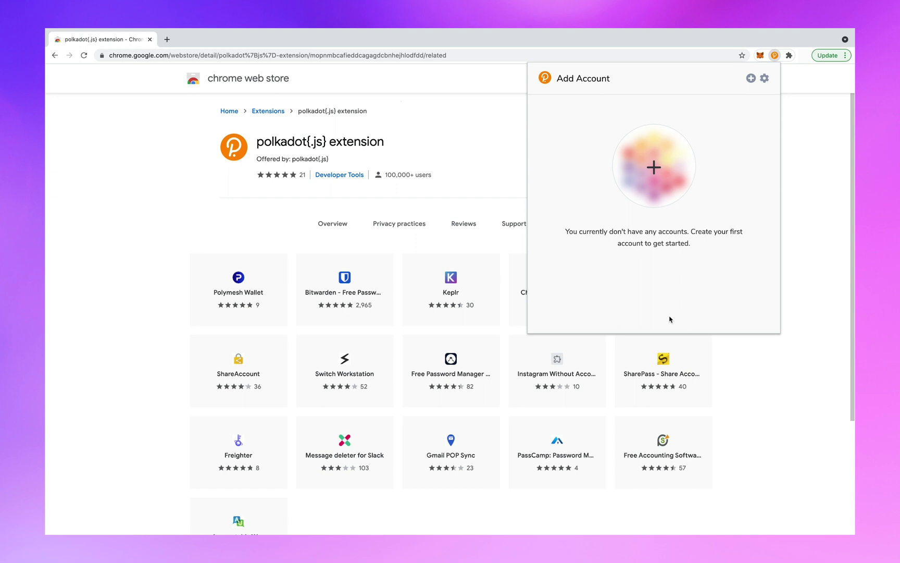
{"action": "left_click", "coordinate": [751, 78]}
{"action": "left_click", "coordinate": [695, 99]}
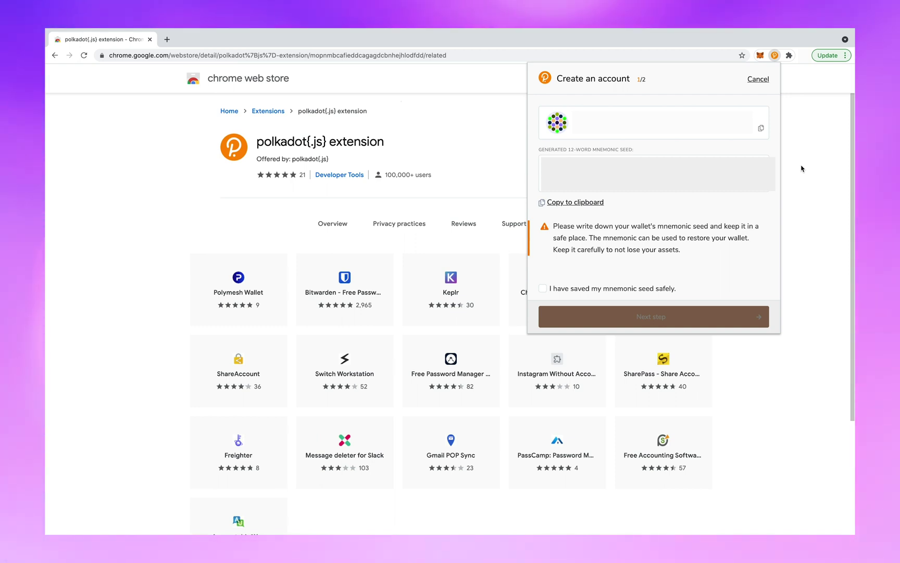
{"action": "left_click", "coordinate": [605, 288]}
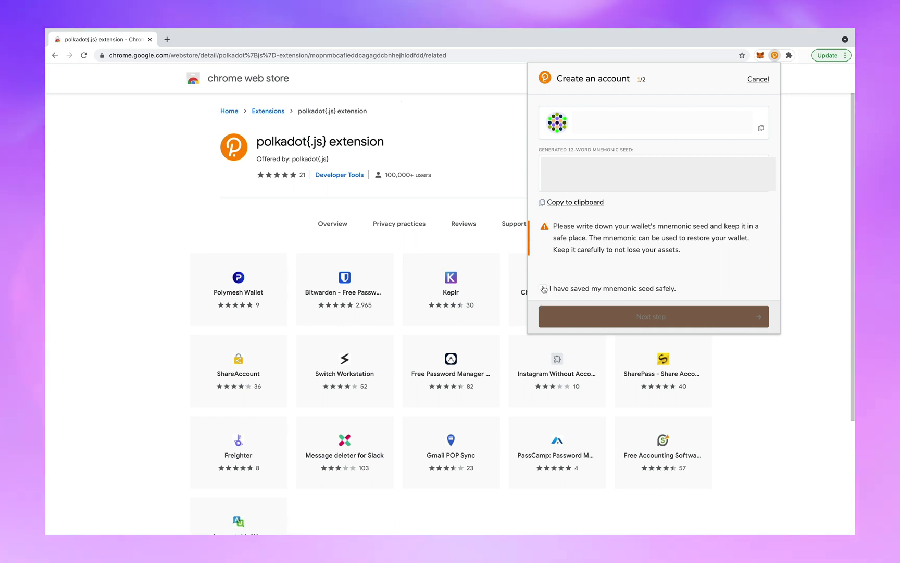
{"action": "left_click", "coordinate": [705, 318]}
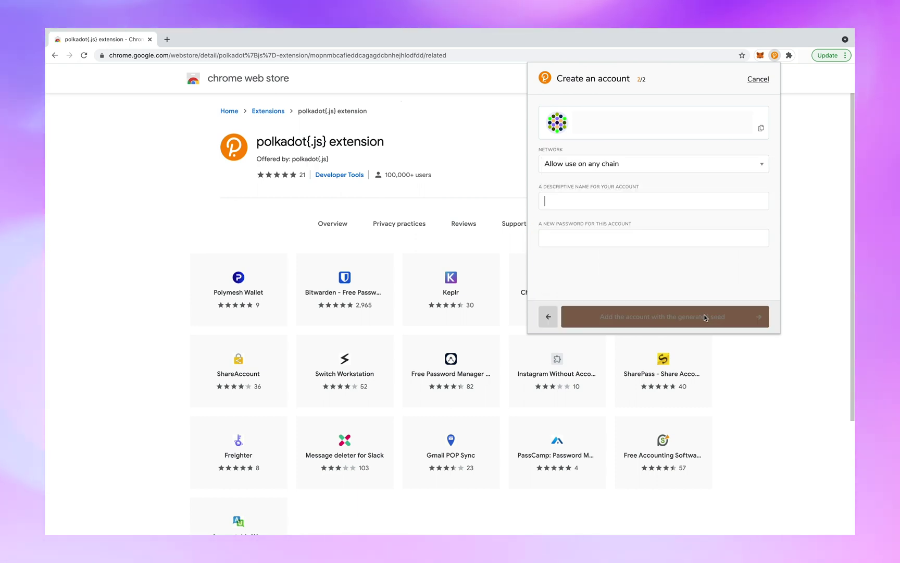
Give the account a name and password, add it with the generated seed, and close the popup
{"action": "type", "text": "."}
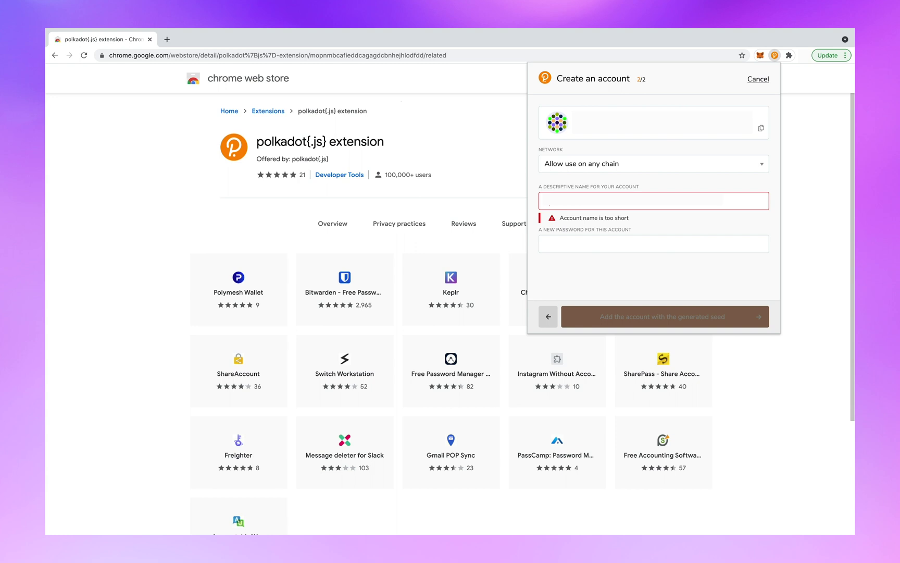
{"action": "type", "text": ".."}
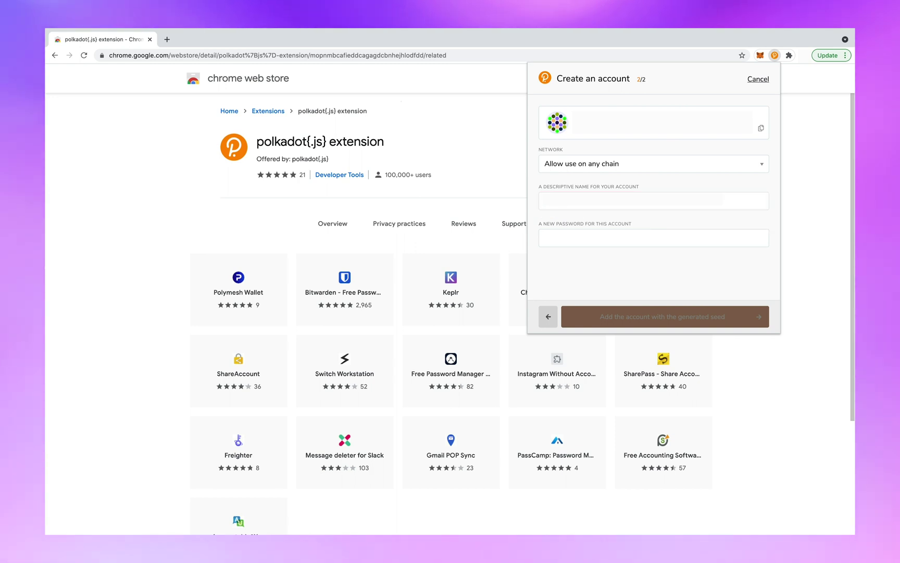
{"action": "type", "text": "...."}
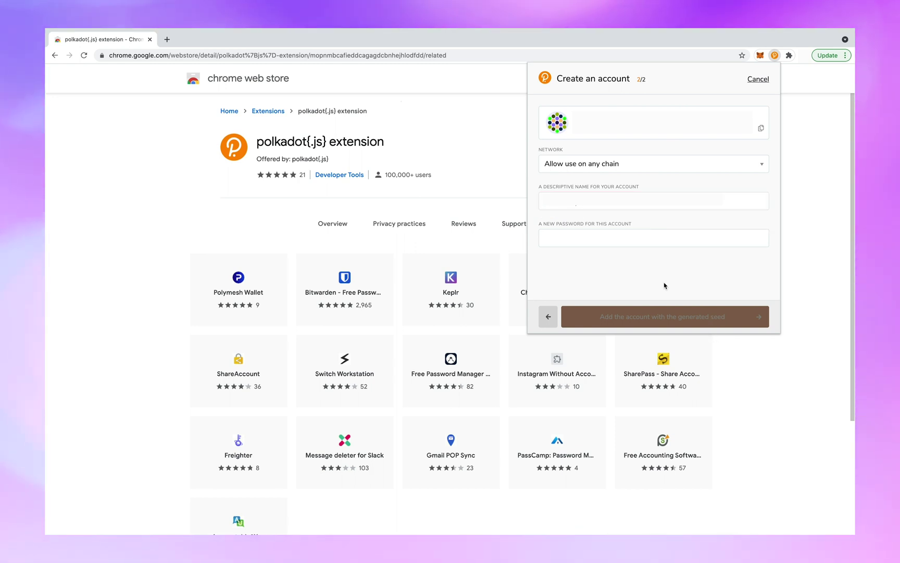
{"action": "left_click", "coordinate": [615, 239]}
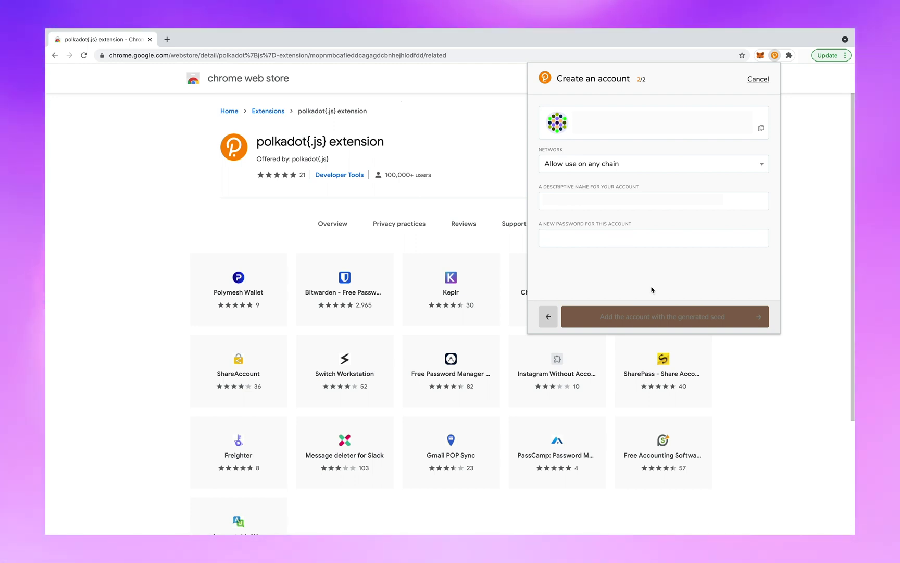
{"action": "type", "text": "•••••••••••••••••"}
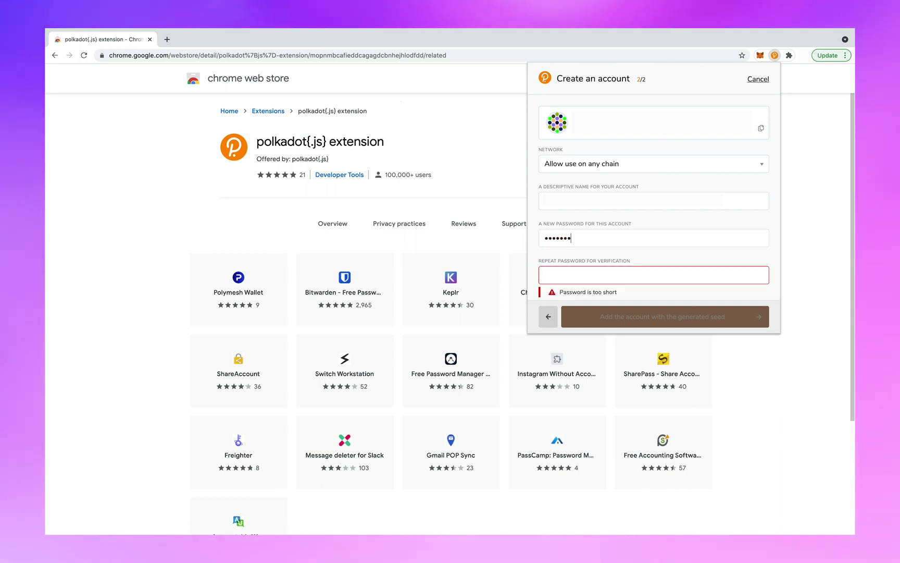
{"action": "type", "text": "••••••••••••••••••••"}
{"action": "left_click", "coordinate": [678, 317]}
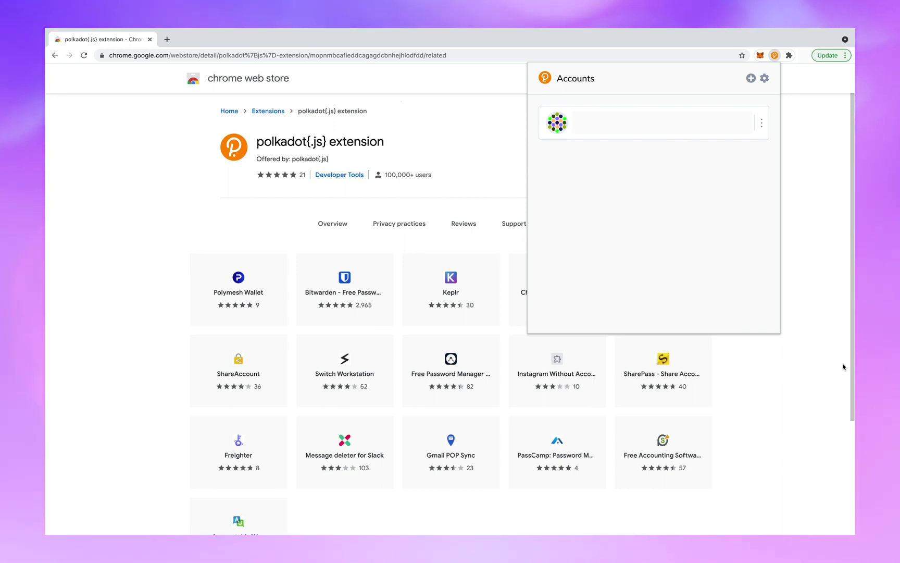
{"action": "left_click", "coordinate": [775, 56]}
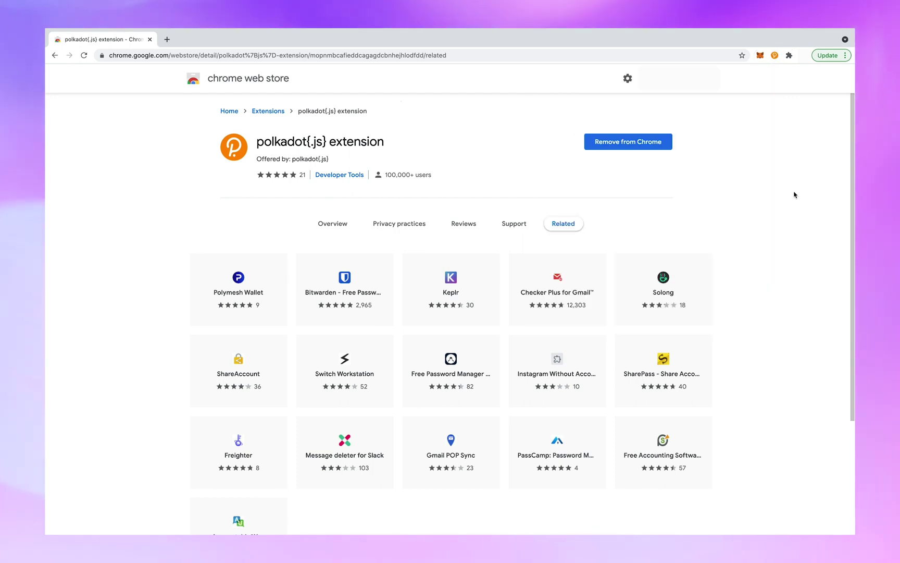
Go to polkaswap.io and connect the new SORA account, allowing access in polkadot{.js}
{"action": "left_click", "coordinate": [462, 53]}
{"action": "type", "text": "polkaswap.io"}
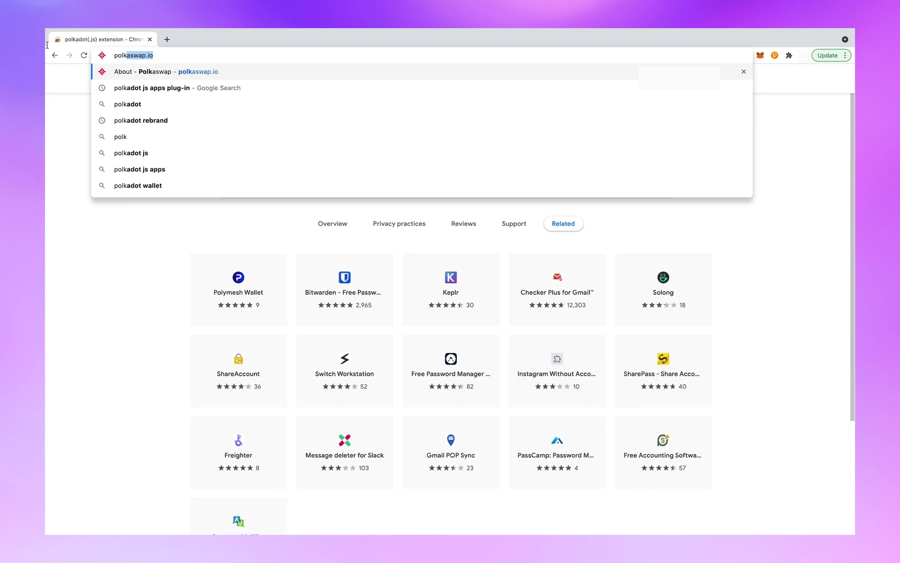
{"action": "key", "text": "Return"}
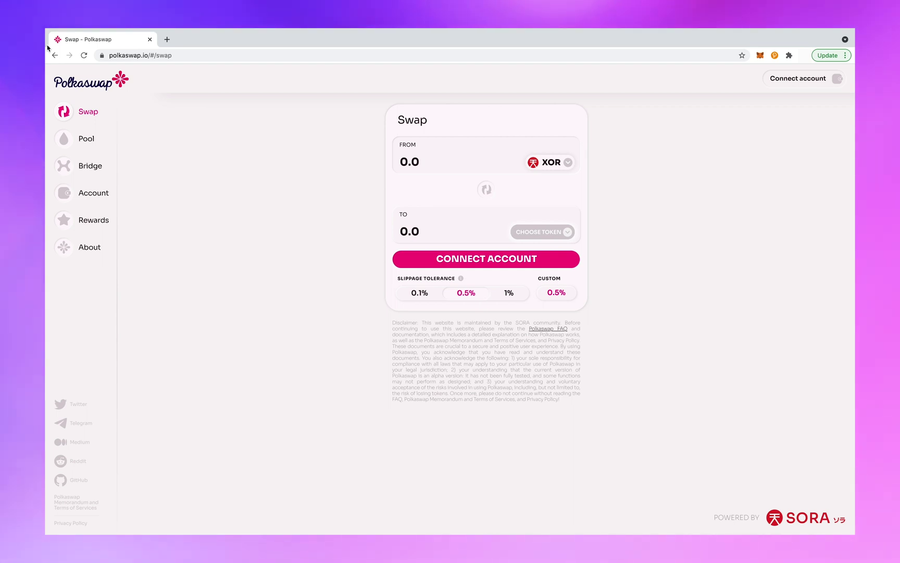
{"action": "left_click", "coordinate": [806, 79]}
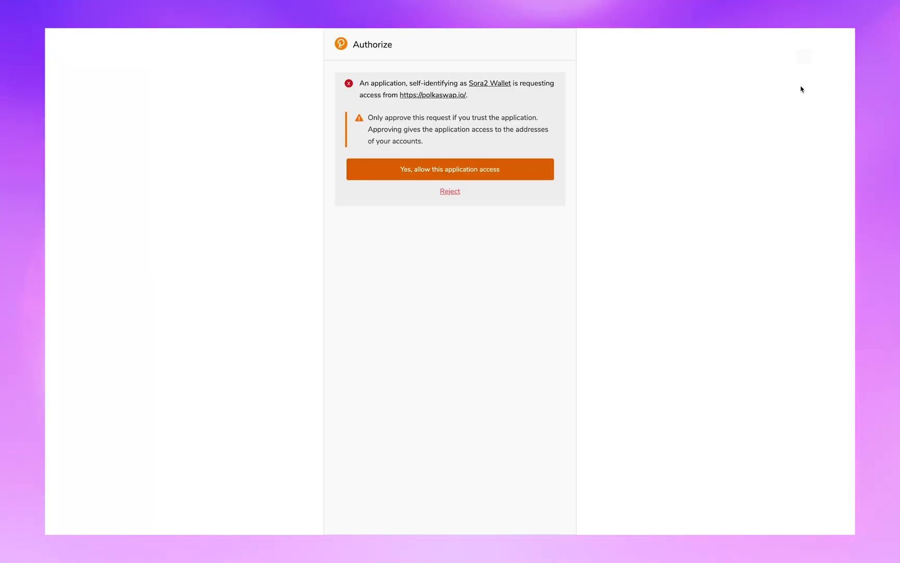
{"action": "left_click", "coordinate": [467, 172]}
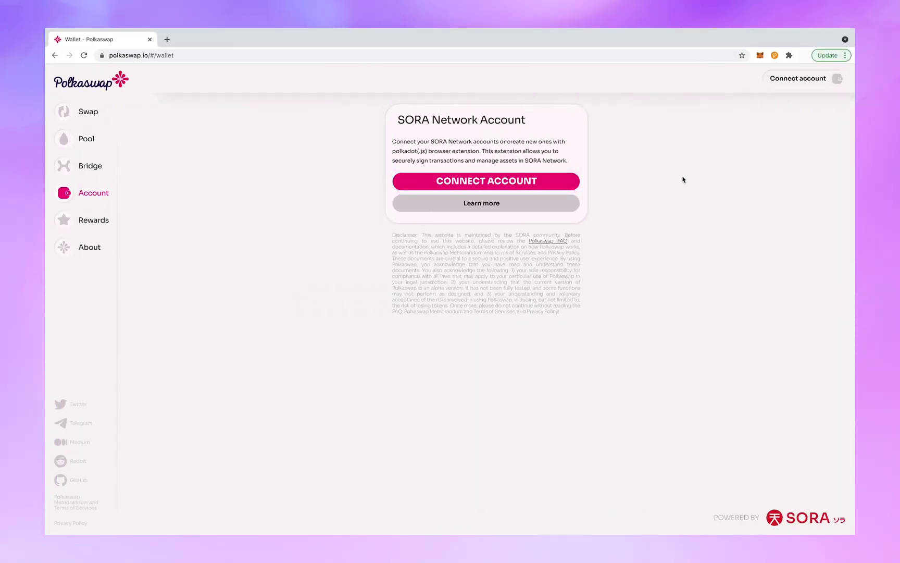
{"action": "left_click", "coordinate": [516, 181]}
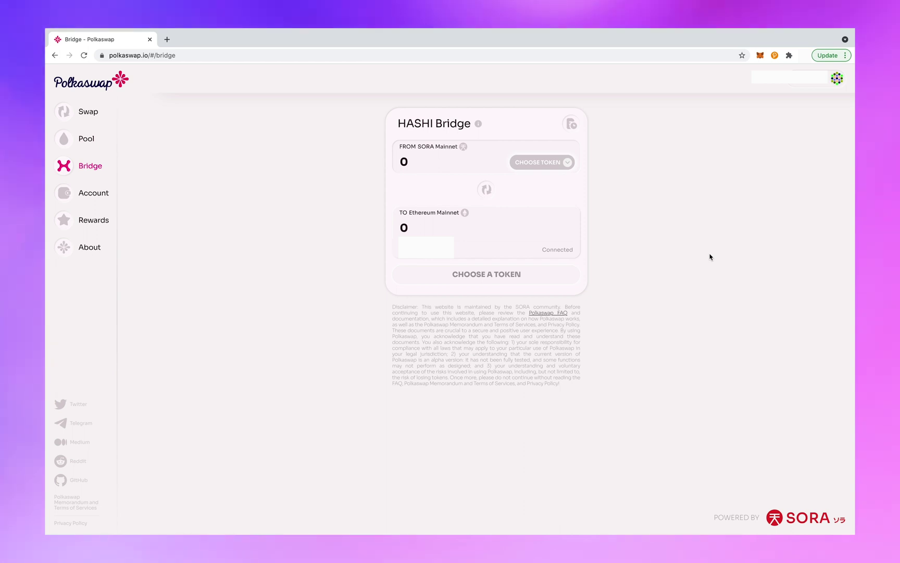
Set the bridge to send 1 SORA (XOR) from Ethereum to SORA and review the transaction
{"action": "left_click", "coordinate": [486, 190]}
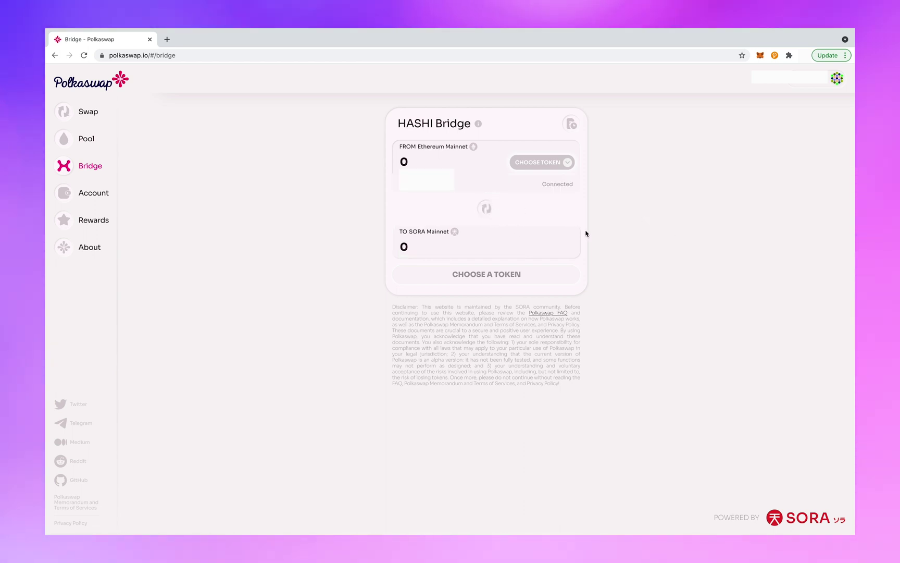
{"action": "left_click", "coordinate": [526, 163]}
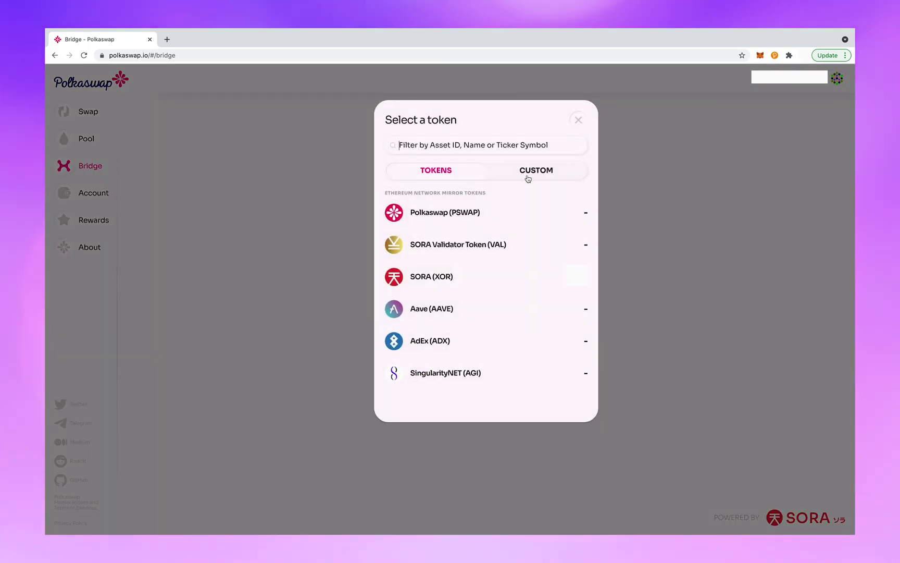
{"action": "left_click", "coordinate": [492, 277]}
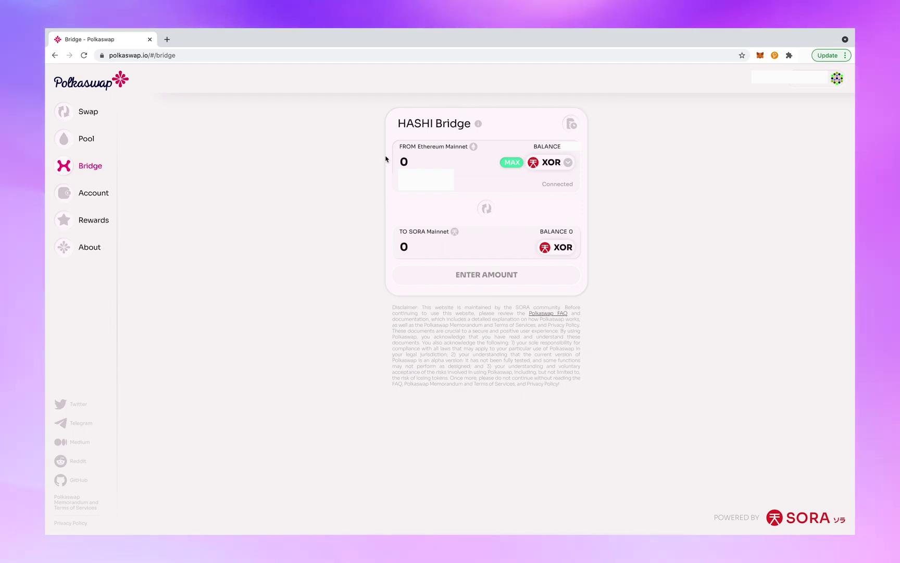
{"action": "left_click", "coordinate": [402, 161]}
{"action": "type", "text": "1"}
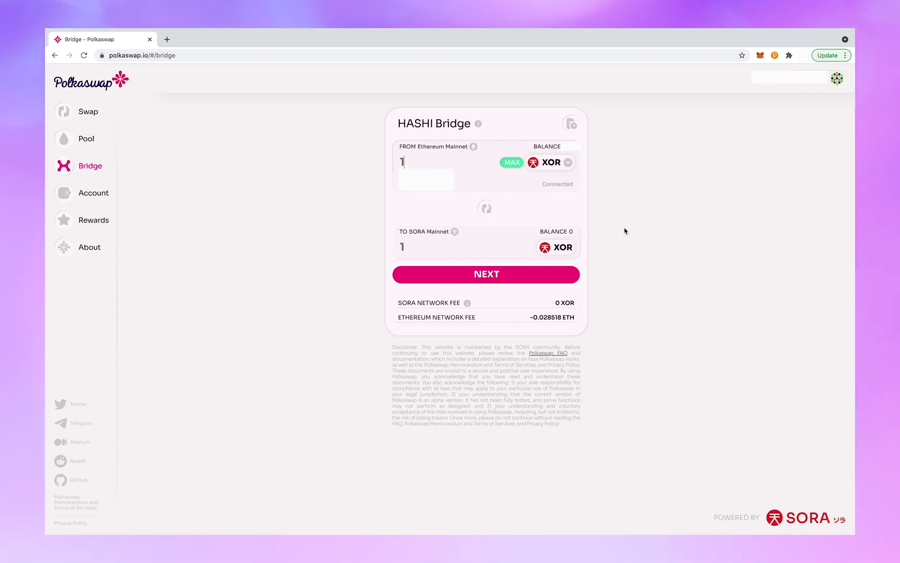
{"action": "left_click", "coordinate": [522, 282]}
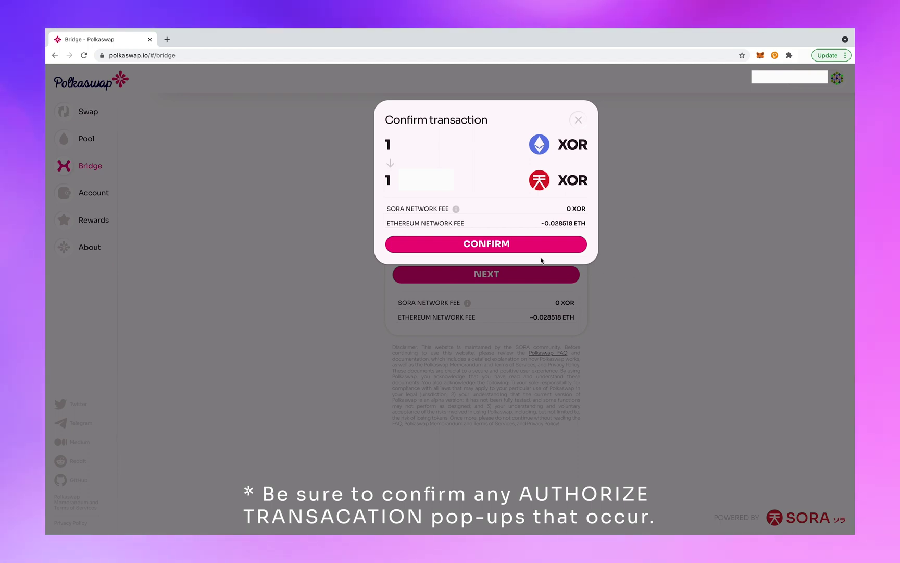
Confirm the 1 XOR bridge and approve polkaswap.io spending the XOR in MetaMask
{"action": "left_click", "coordinate": [535, 247]}
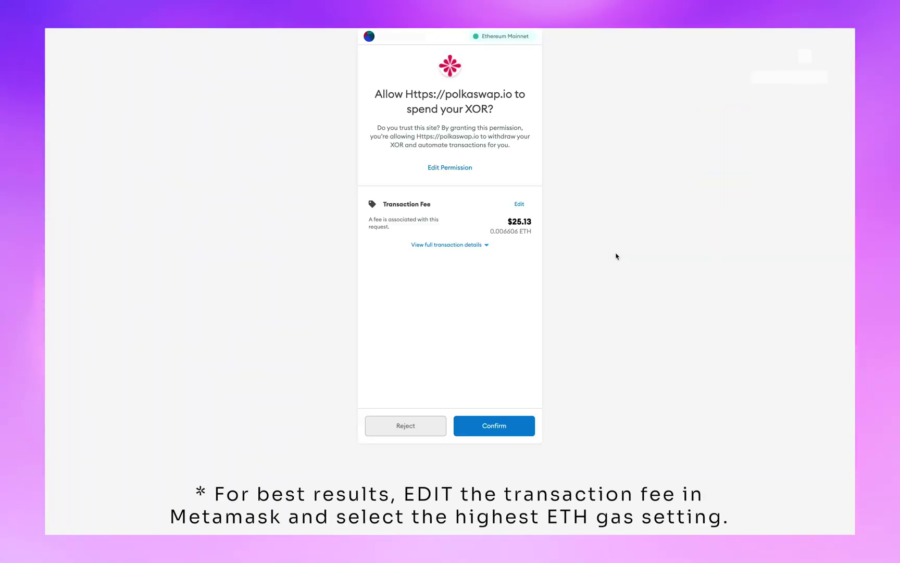
{"action": "left_click", "coordinate": [491, 433]}
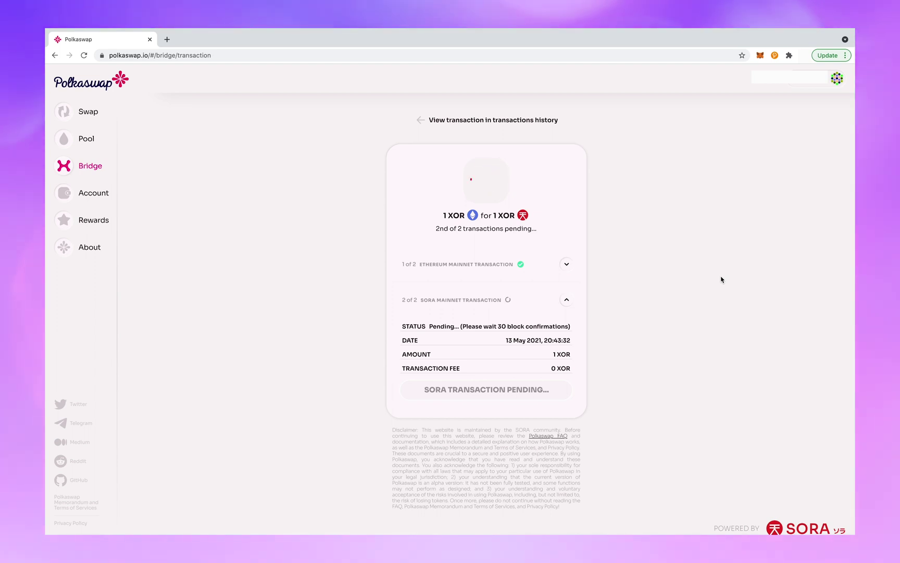
After the conversion completes, open the SORA Network Account to see the 1 XOR balance
{"action": "scroll", "coordinate": [722, 280], "scroll_direction": "down", "scroll_amount": 1}
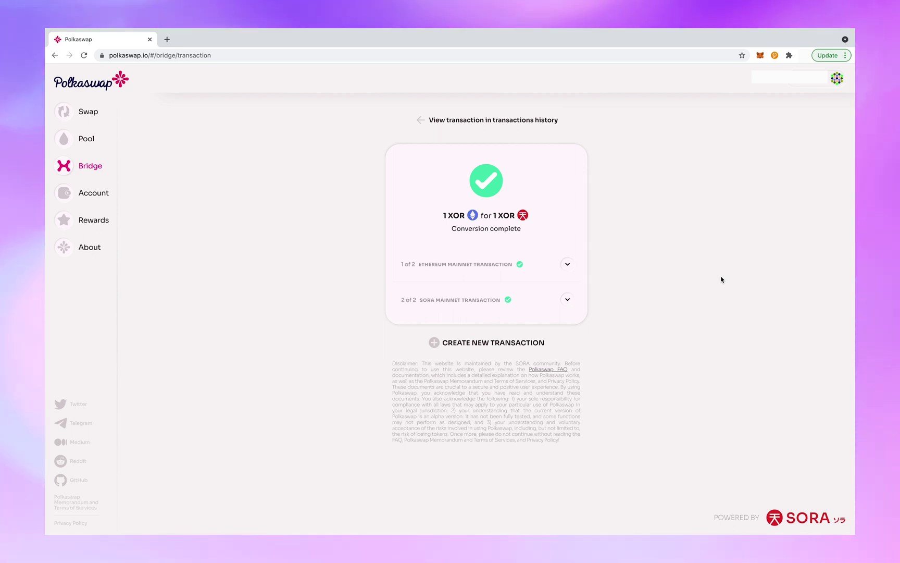
{"action": "left_click", "coordinate": [94, 194]}
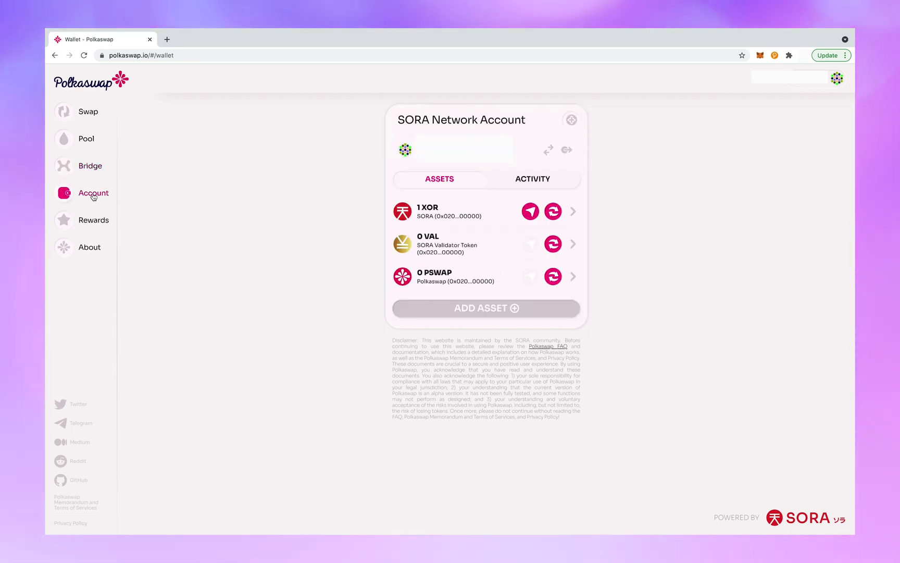